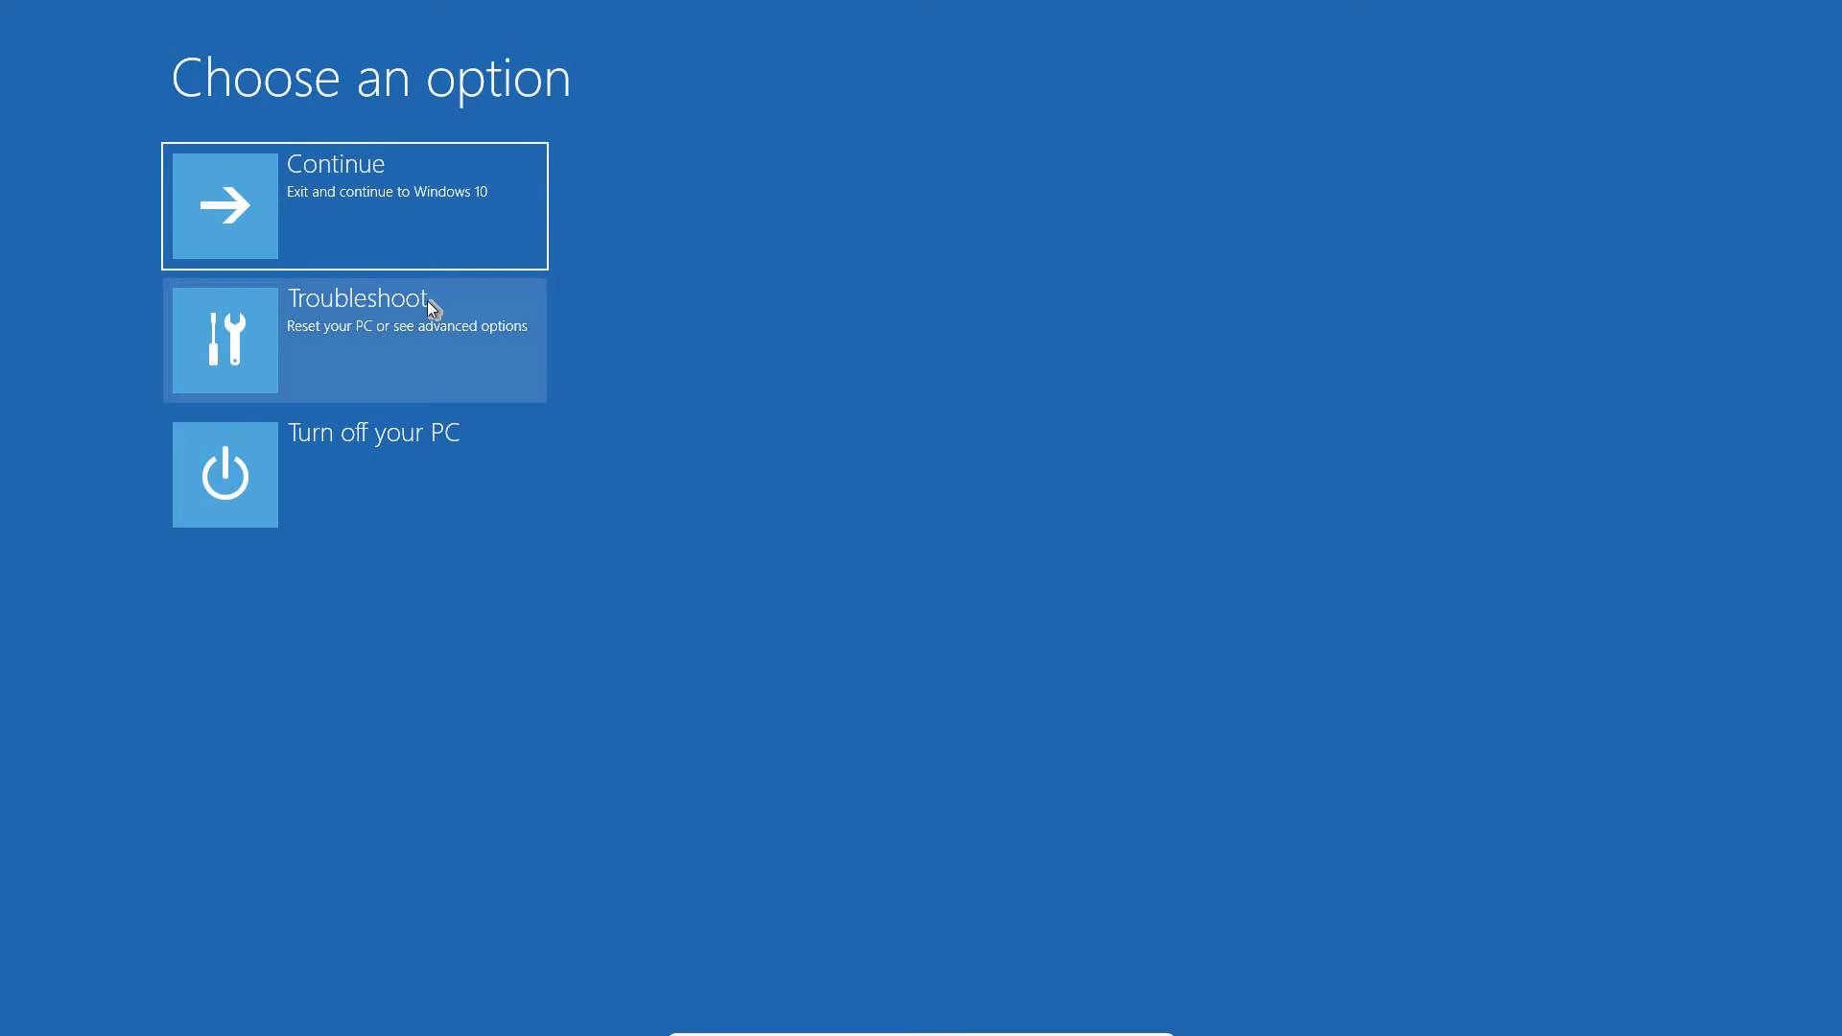
# Go through Troubleshoot and Advanced options to start Start-up Repair.
pyautogui.click(369, 329)
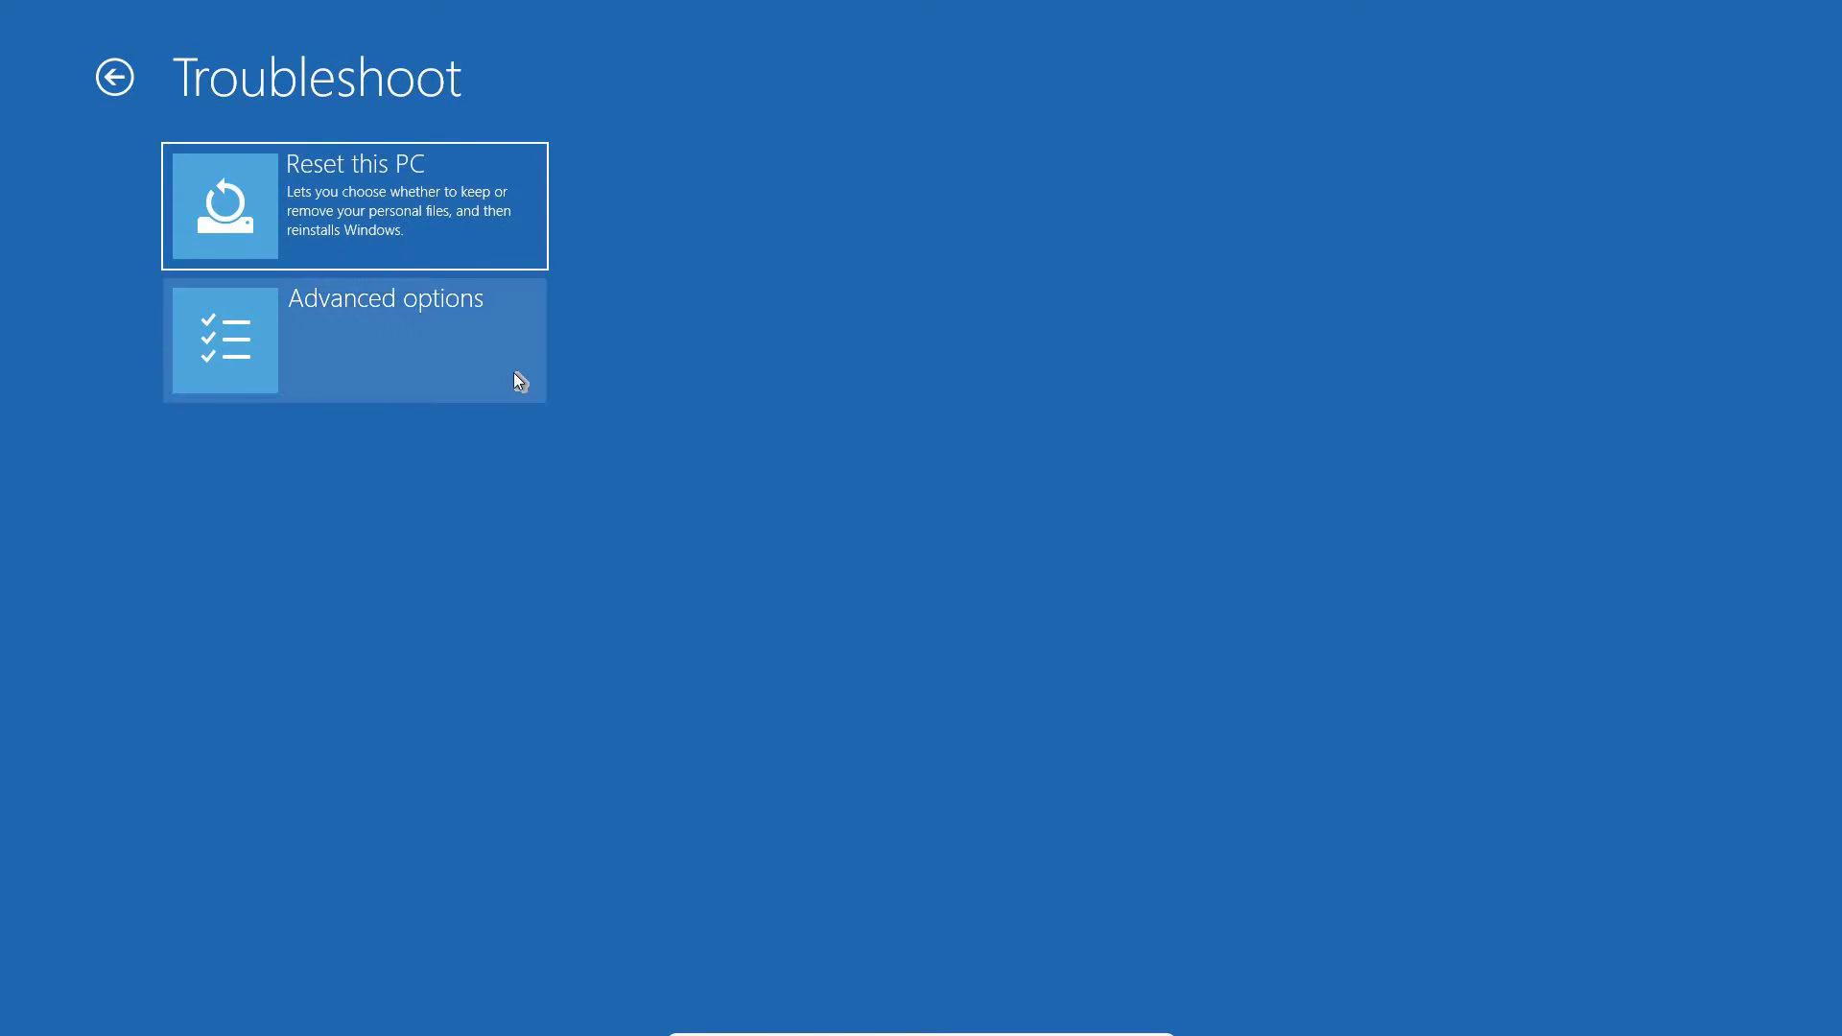
pyautogui.click(385, 336)
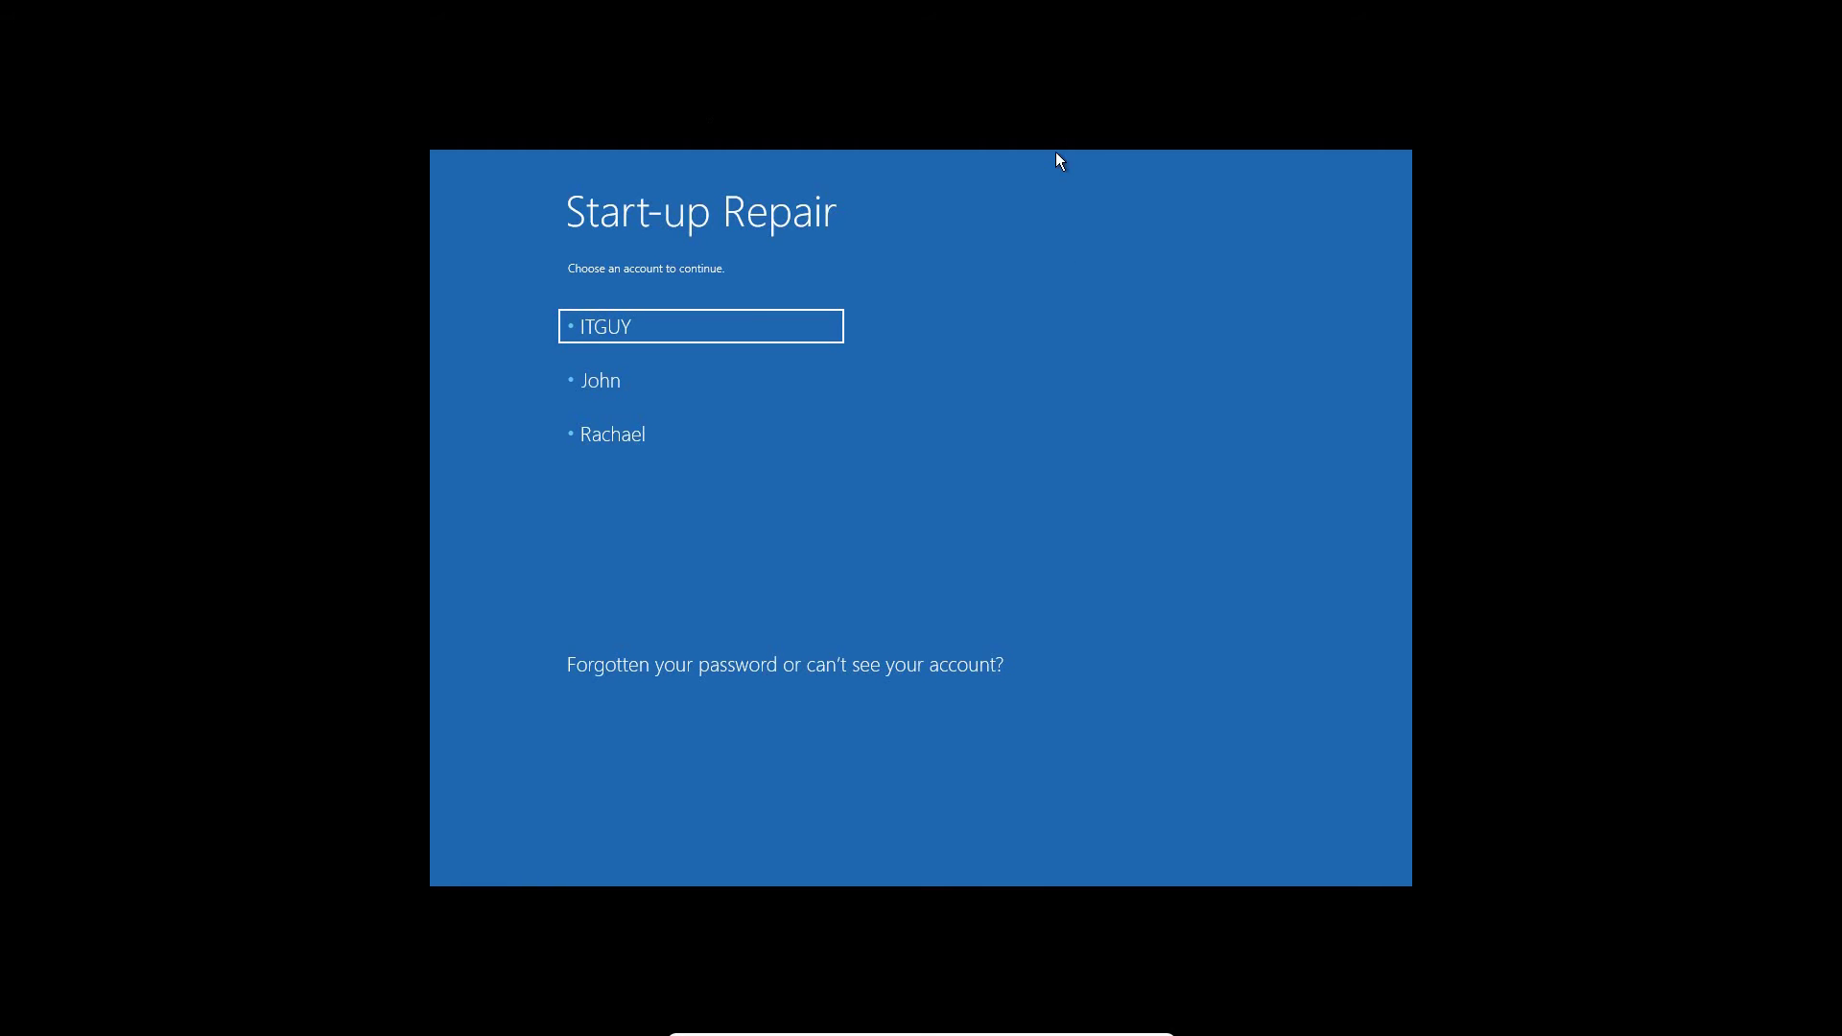
# Continue Start-up Repair as the first account with its password and let it diagnose the PC.
pyautogui.click(596, 327)
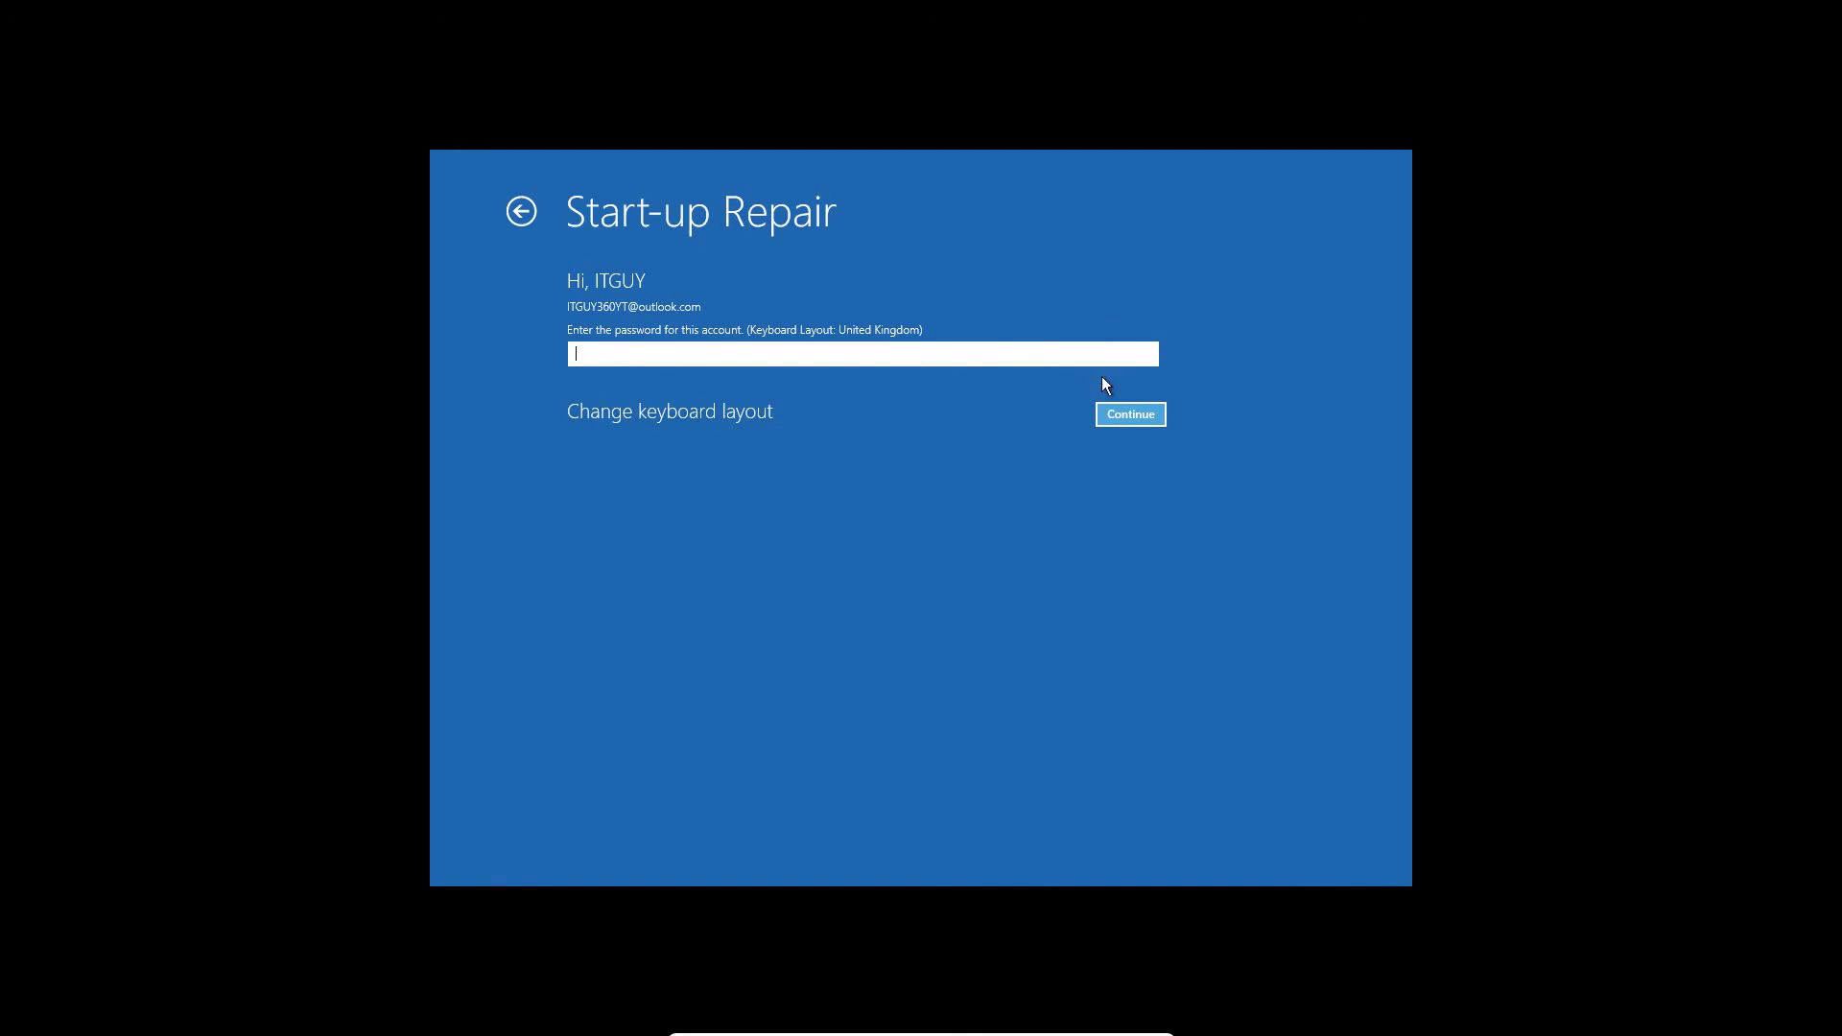
pyautogui.click(1128, 413)
pyautogui.click(1128, 413)
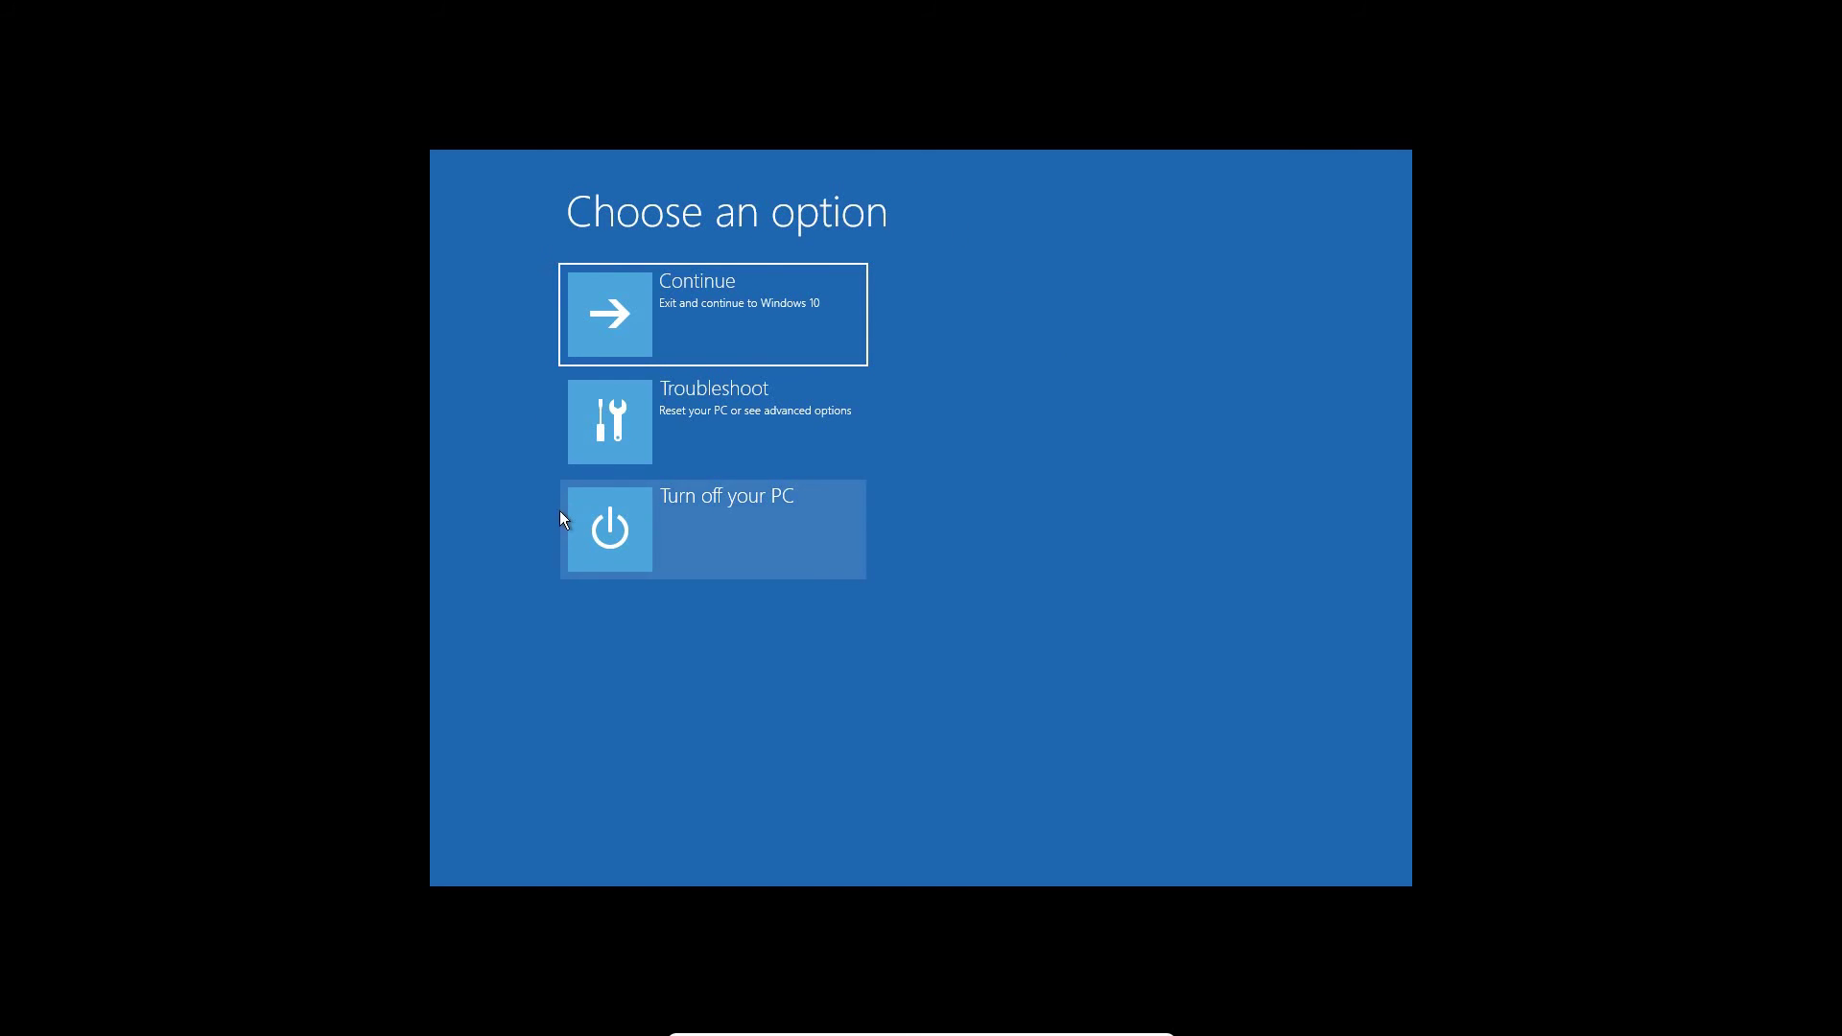
# Start System Restore from Troubleshoot > Advanced options.
pyautogui.click(711, 415)
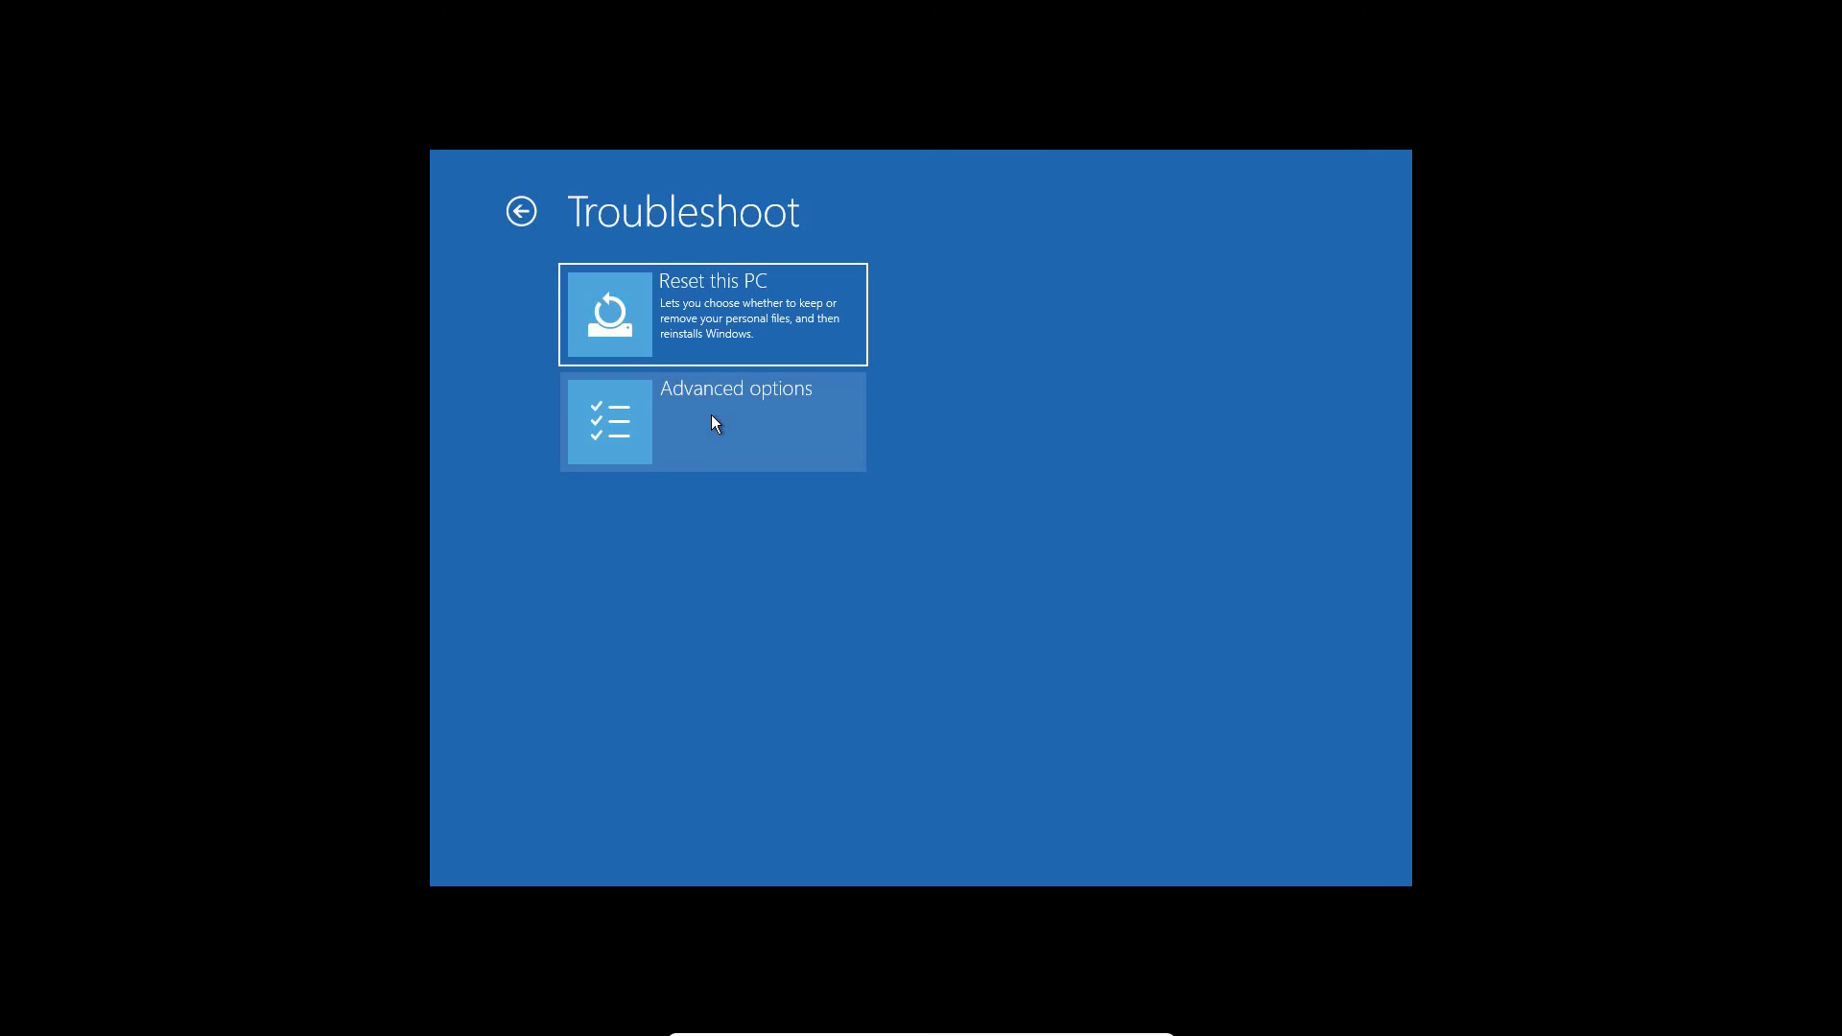
pyautogui.click(712, 415)
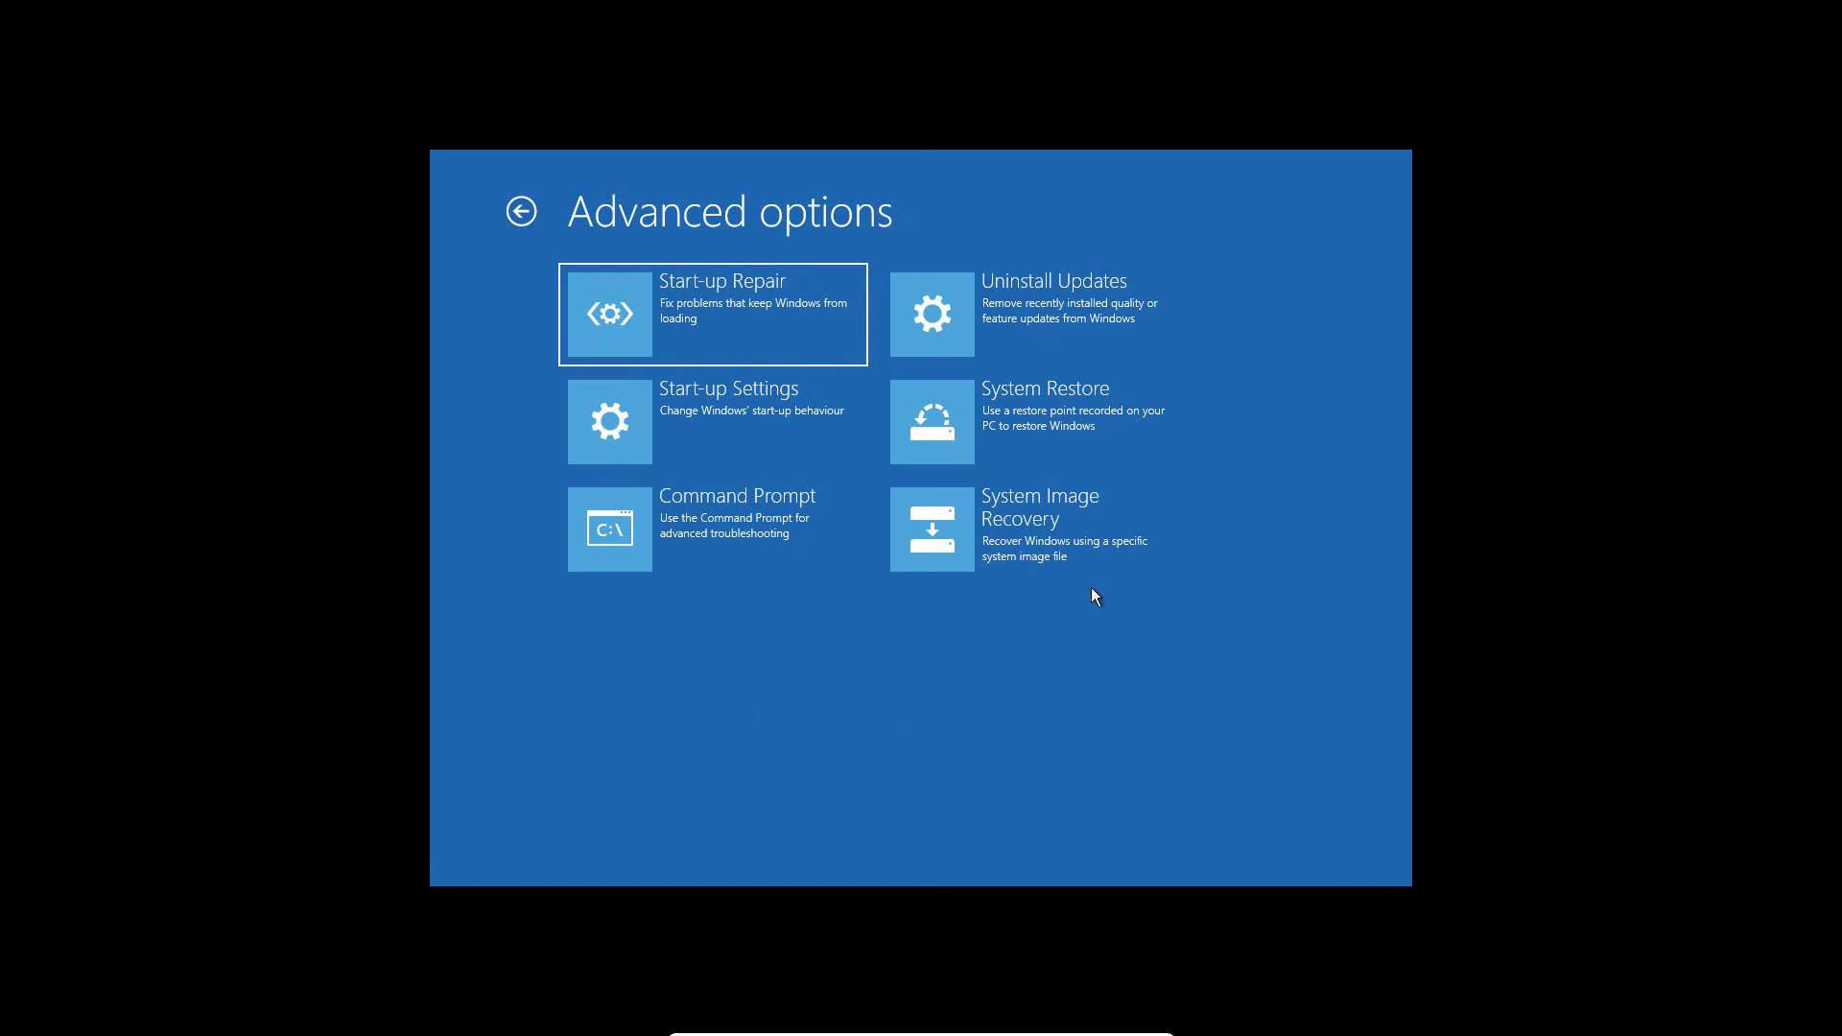
pyautogui.click(1036, 433)
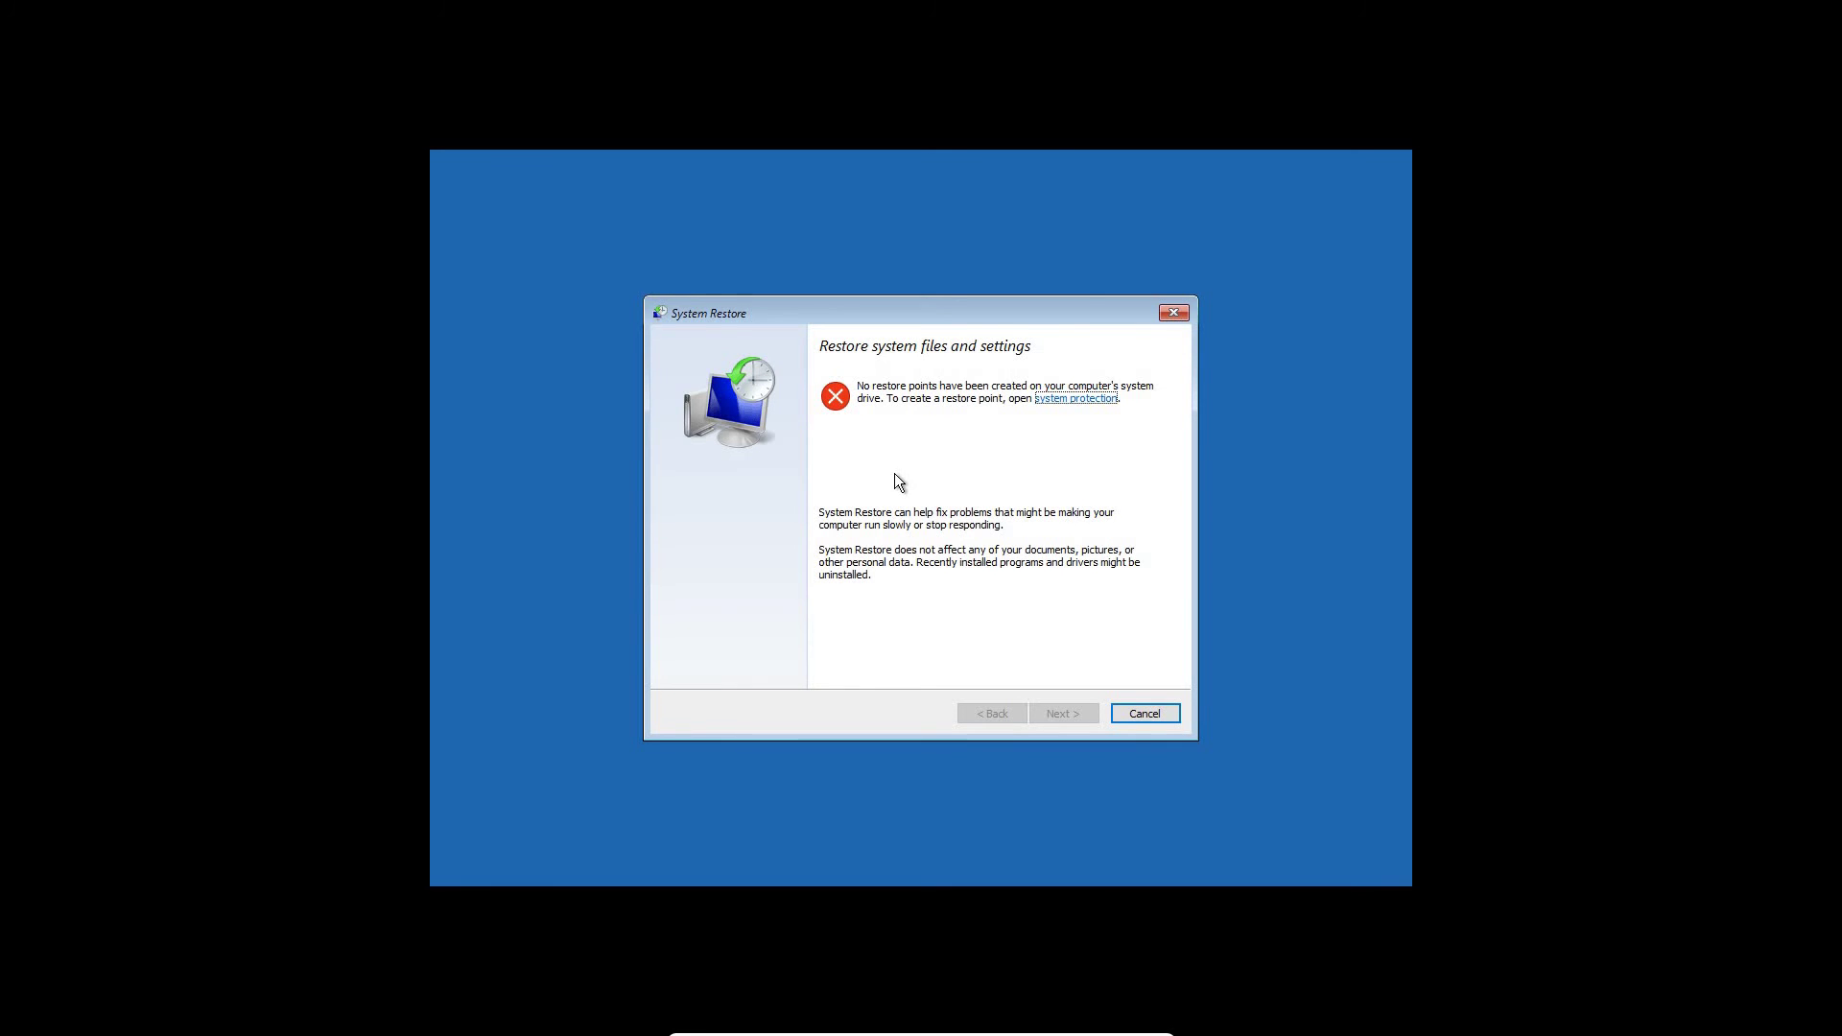
# Cancel System Restore with Esc to get back to Advanced options.
pyautogui.press('Escape')
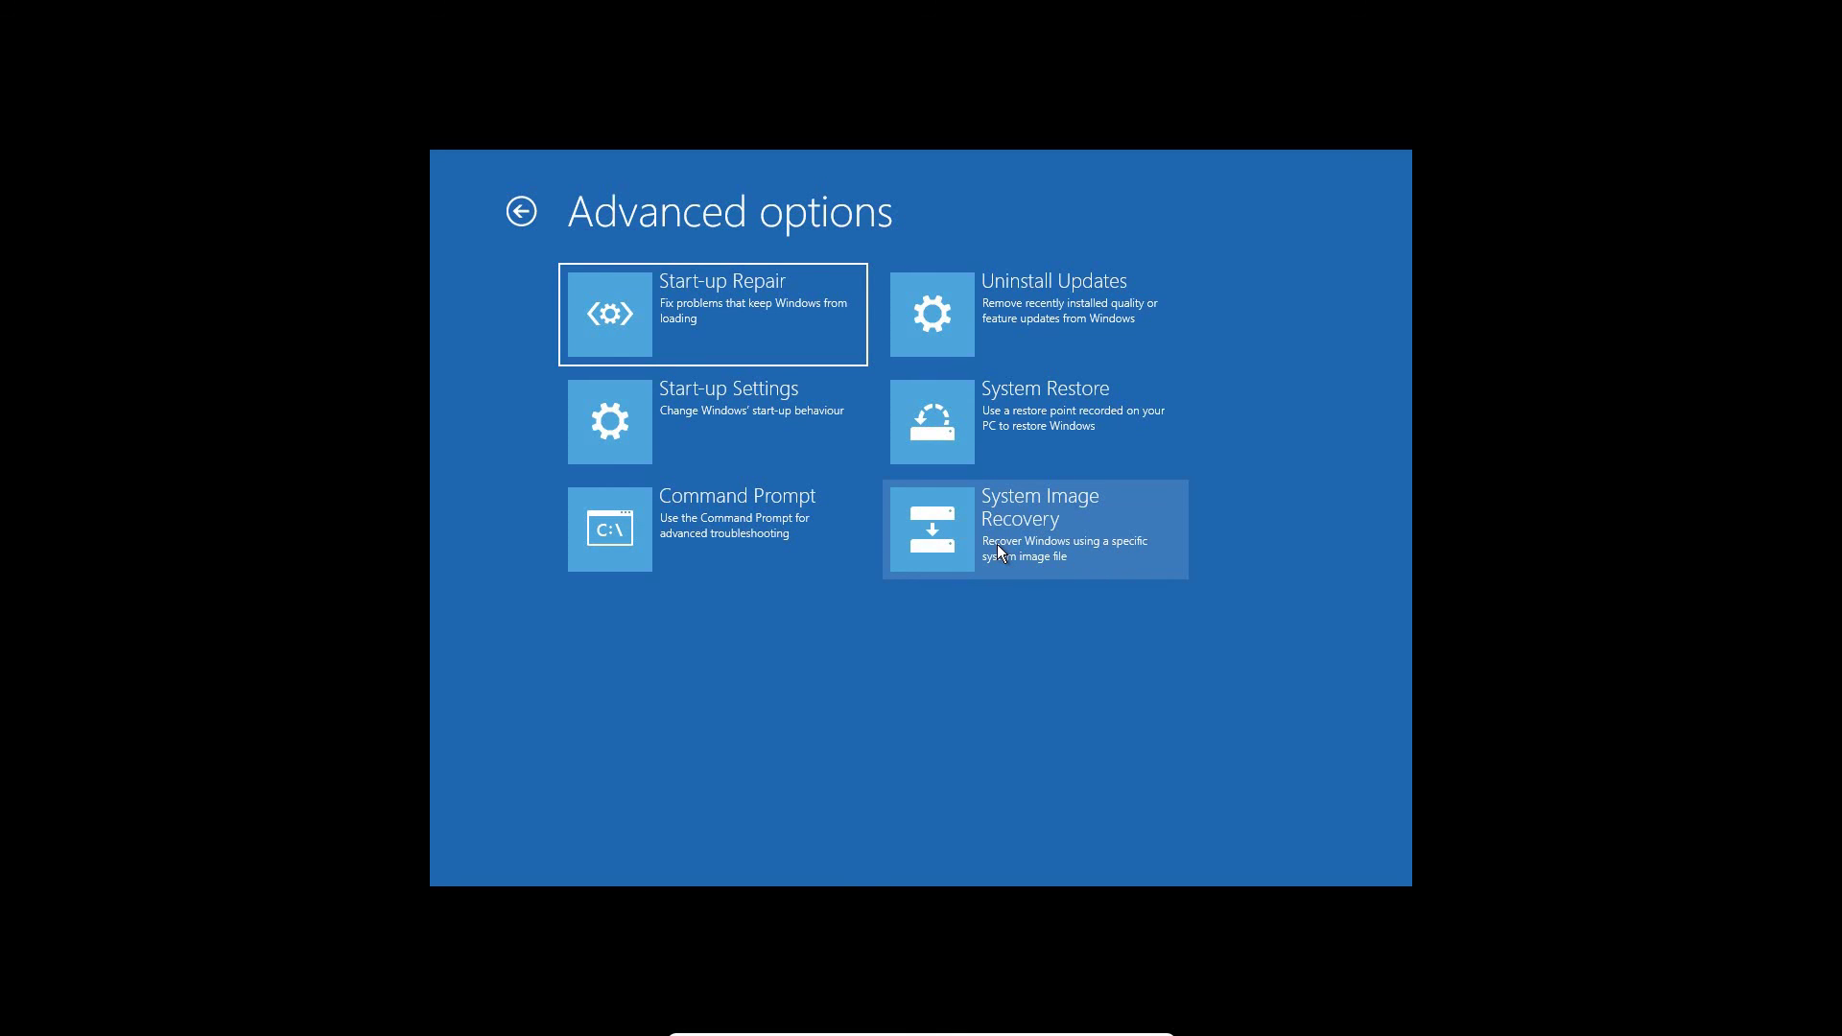
# Start System Image Recovery, then cancel the no-image warning and the Re-image your computer wizard.
pyautogui.click(1016, 523)
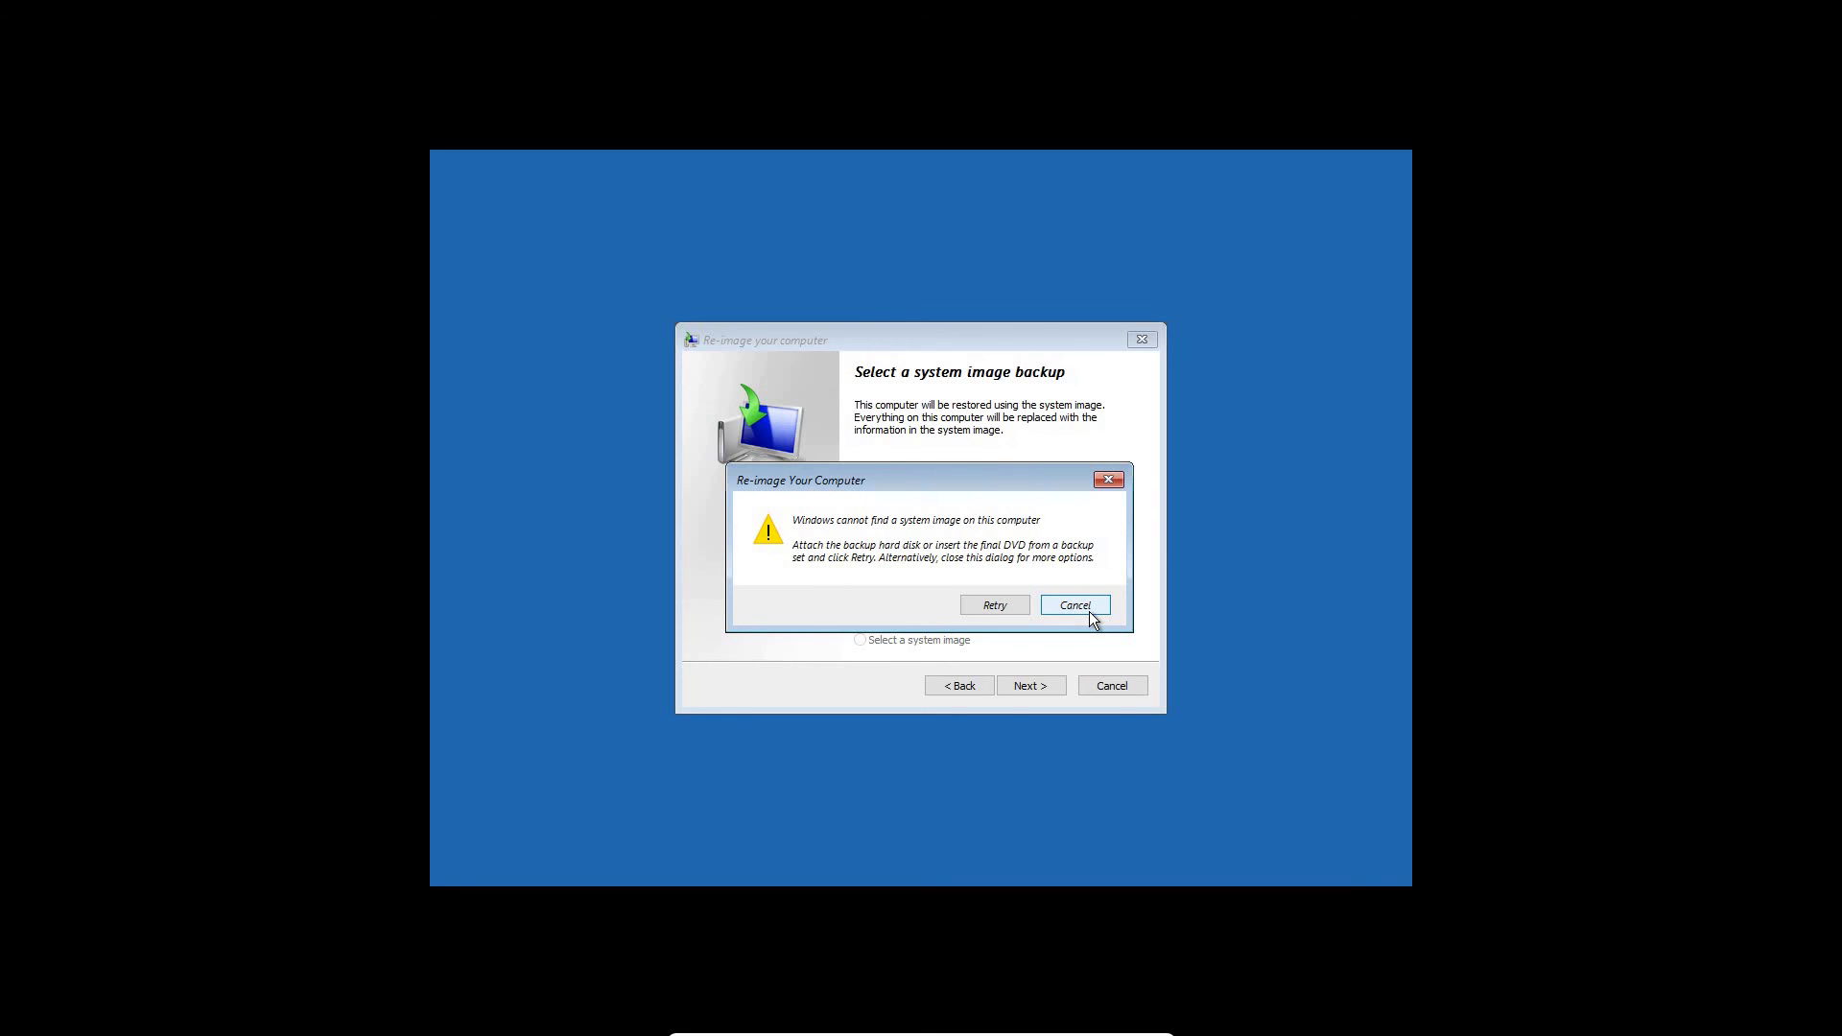
pyautogui.click(1090, 611)
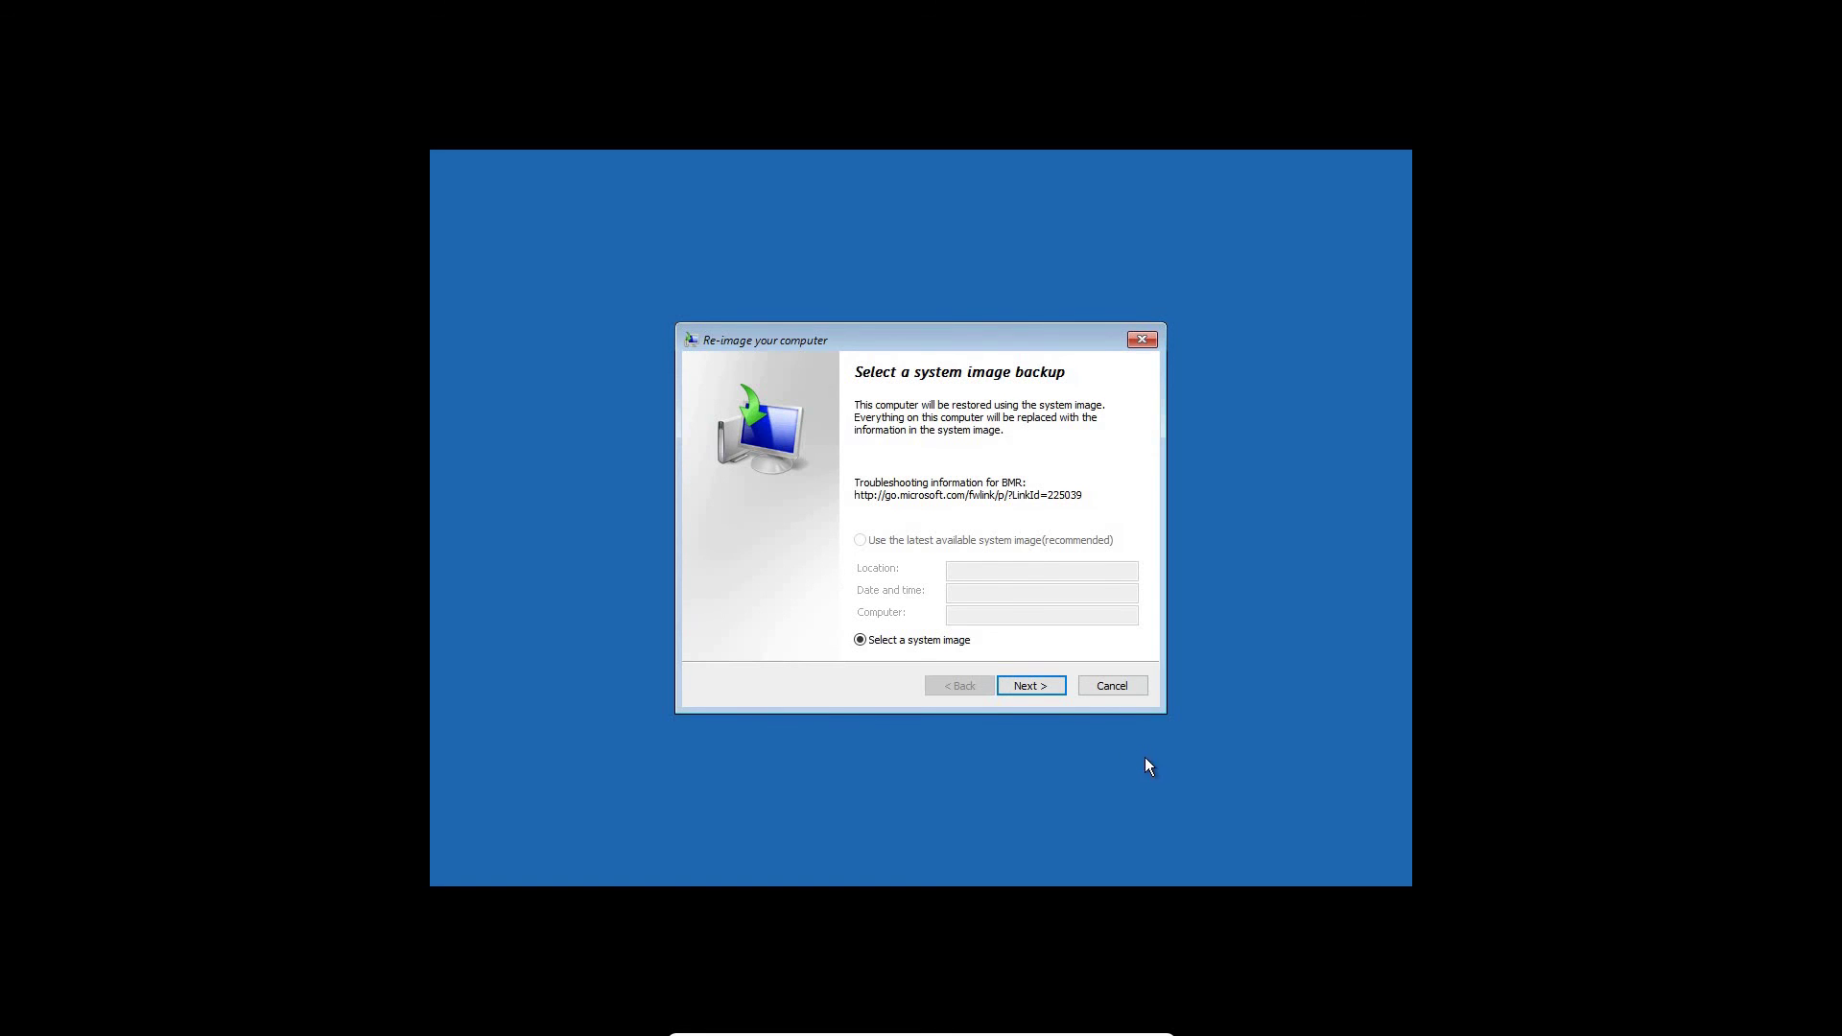
pyautogui.click(1116, 687)
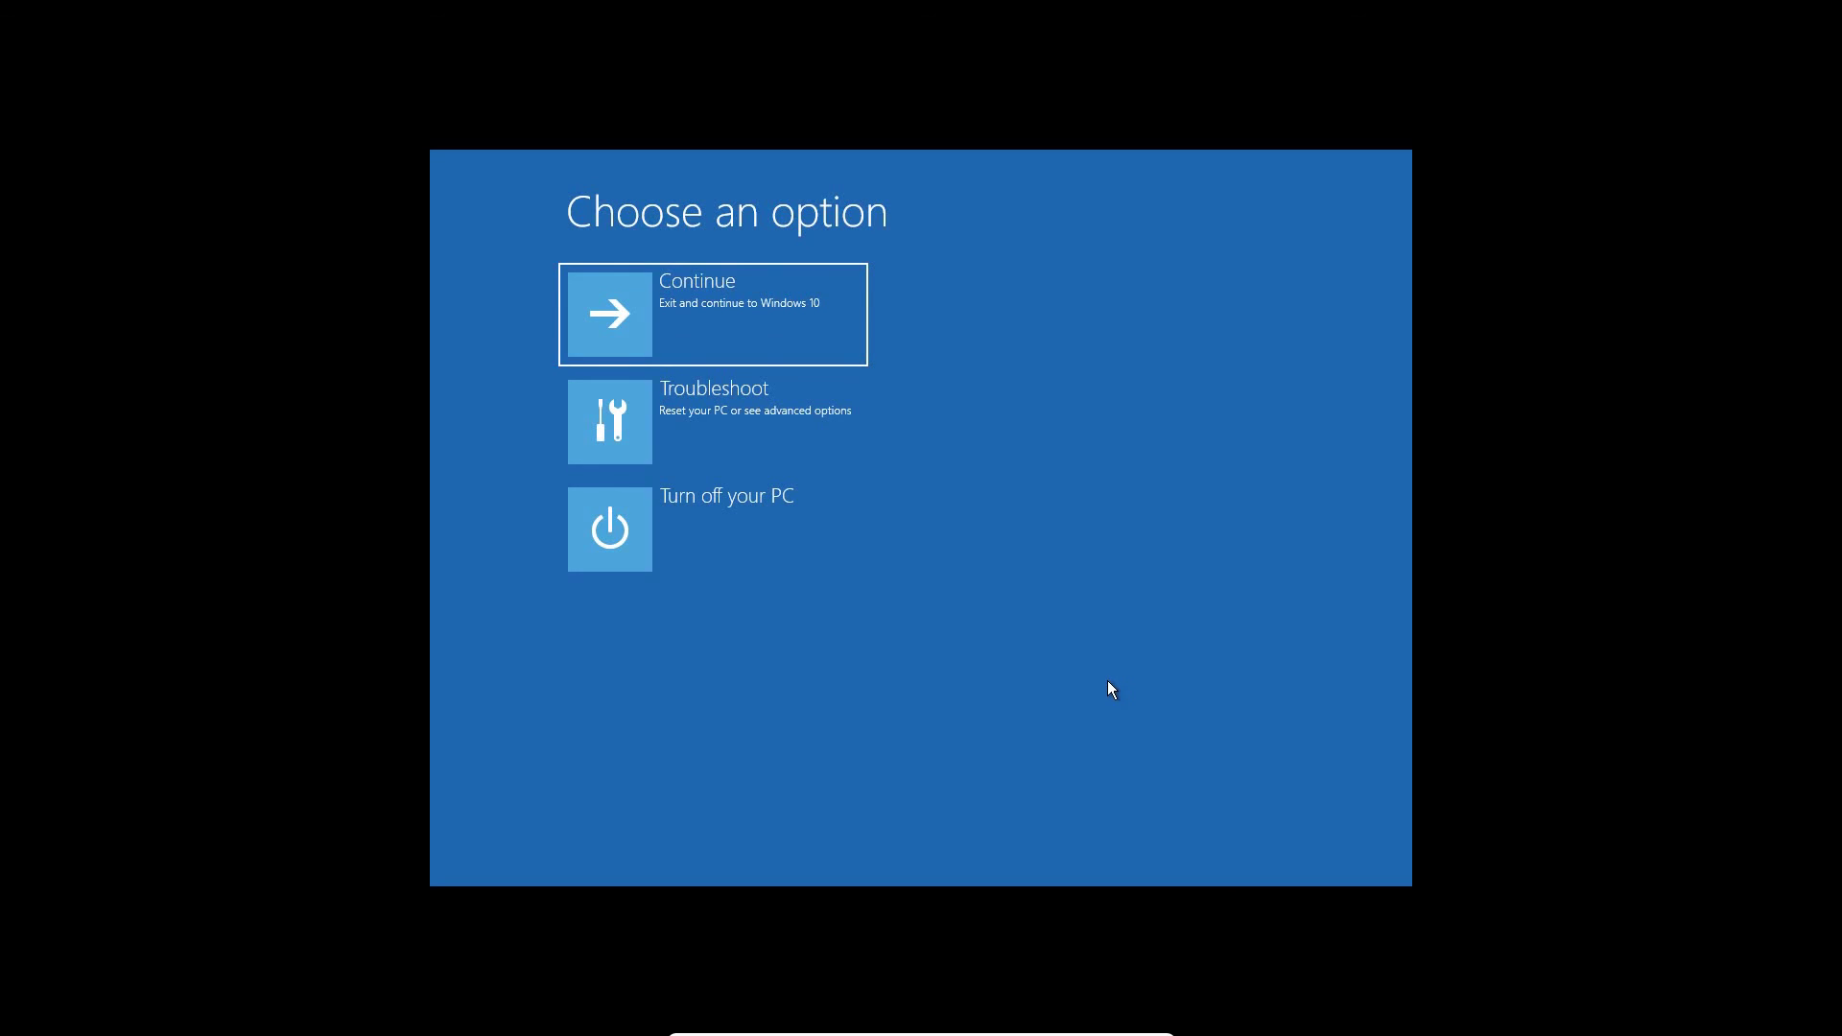